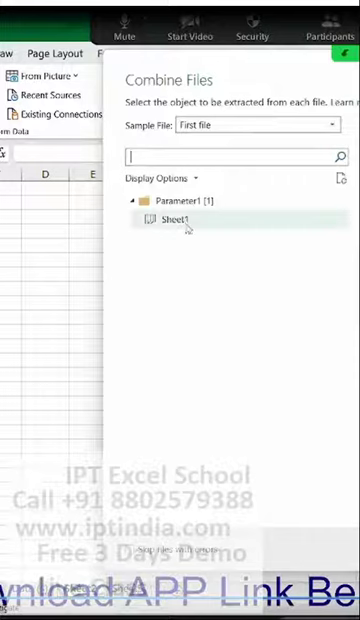
# In Combine Files, choose 1.xlsx as the sample file and Sheet1 as the object to extract.
pyautogui.click(185, 219)
pyautogui.click(255, 125)
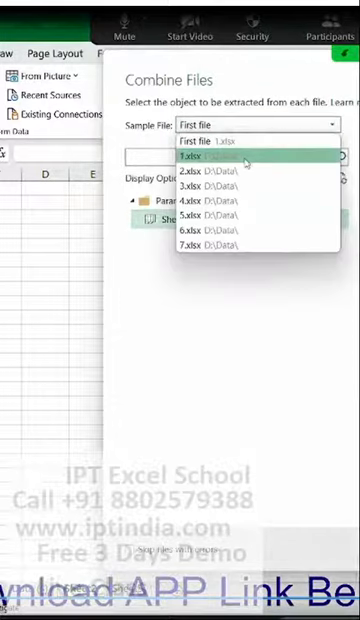
pyautogui.click(245, 155)
pyautogui.click(184, 218)
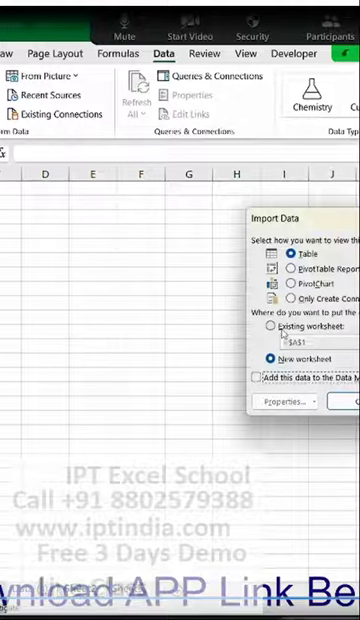
# Load the combined data as a table into the existing worksheet at =Sheet2!$A$1.
pyautogui.click(271, 327)
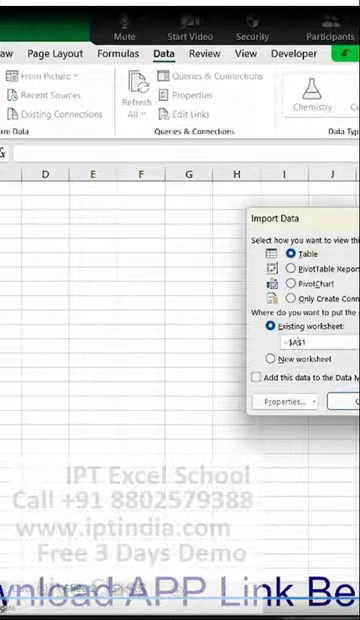
pyautogui.click(35, 240)
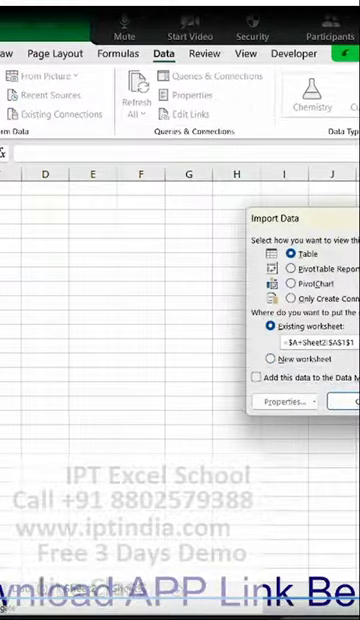
pyautogui.tripleClick(310, 342)
pyautogui.press('Delete')
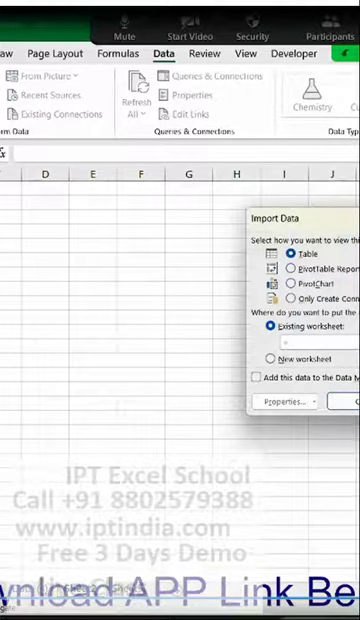
pyautogui.click(10, 190)
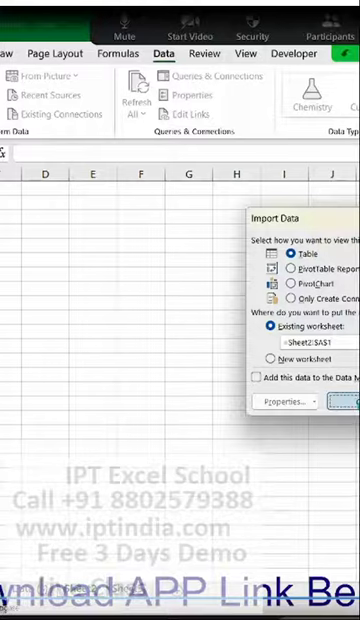
pyautogui.click(348, 402)
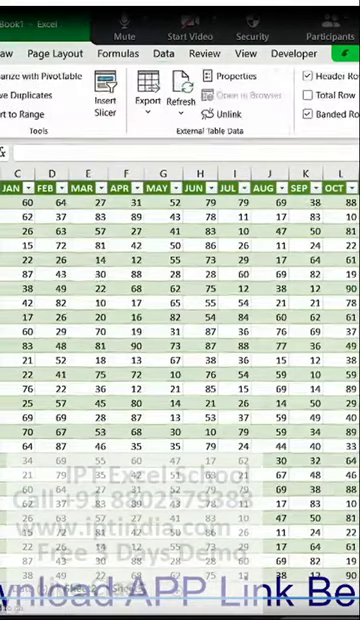